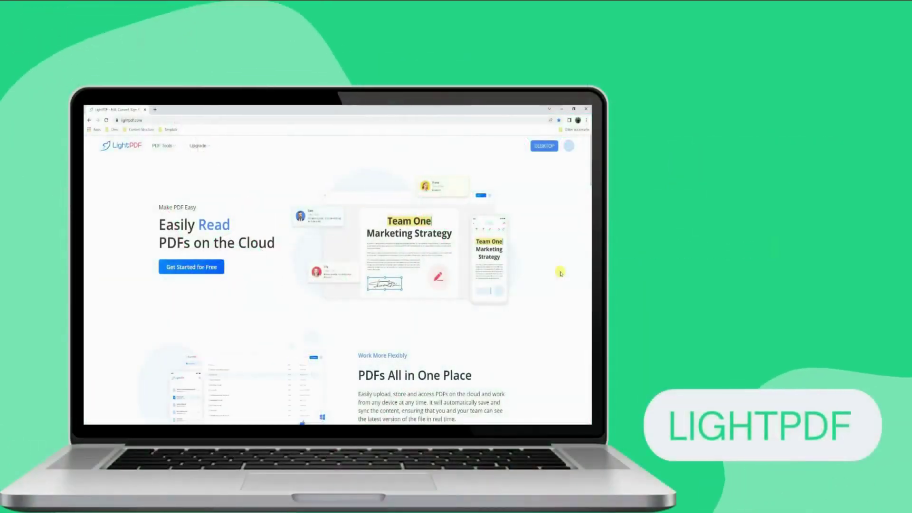
pyautogui.scroll(-1, 561, 273)
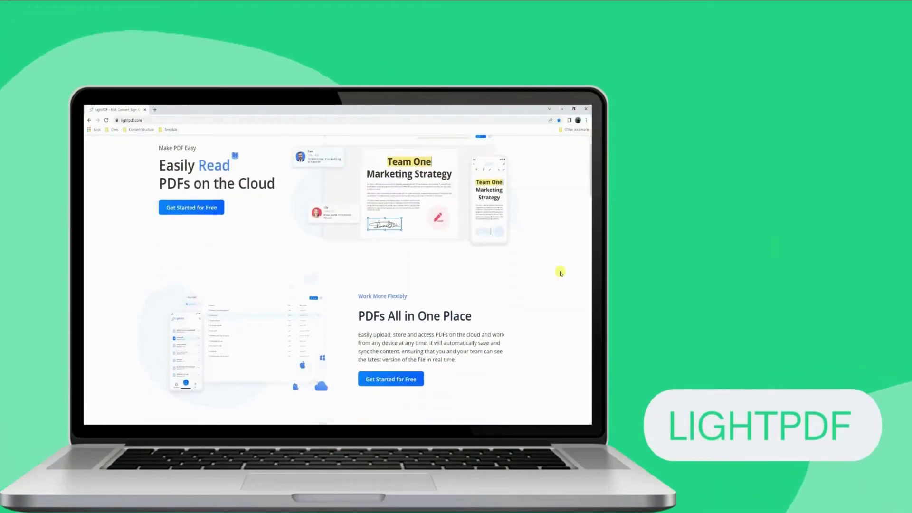
pyautogui.scroll(-3, 560, 272)
pyautogui.scroll(-2, 560, 273)
pyautogui.scroll(-2, 561, 273)
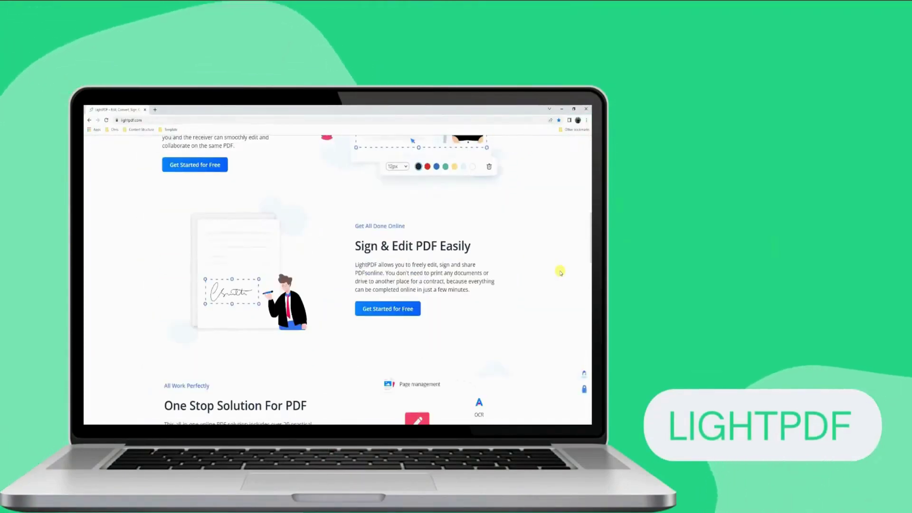
pyautogui.scroll(-1, 560, 273)
pyautogui.scroll(-2, 560, 273)
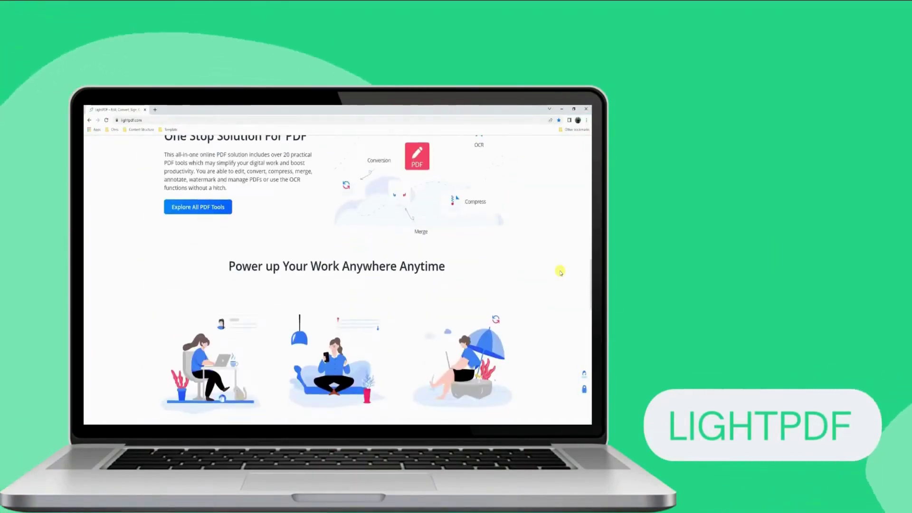
pyautogui.scroll(-2, 560, 272)
pyautogui.scroll(-2, 561, 273)
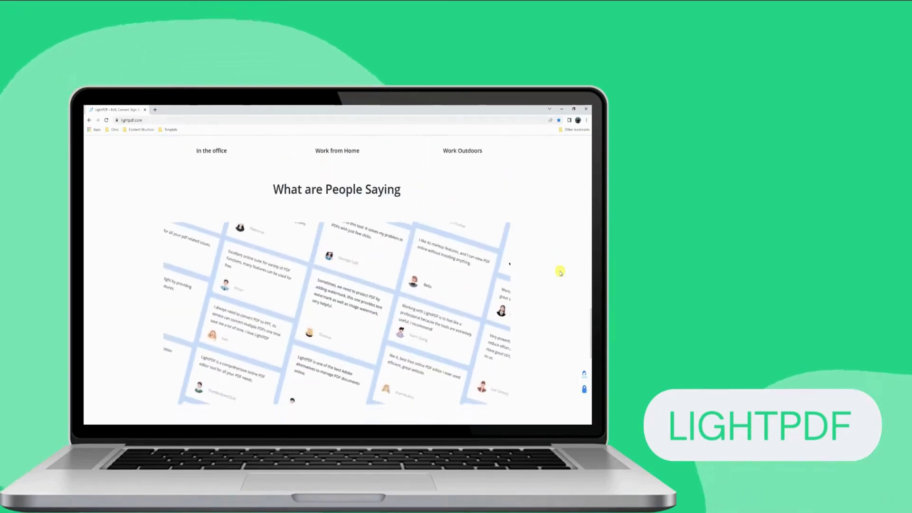
pyautogui.scroll(-2, 560, 273)
pyautogui.scroll(-2, 560, 273)
pyautogui.scroll(-2, 560, 272)
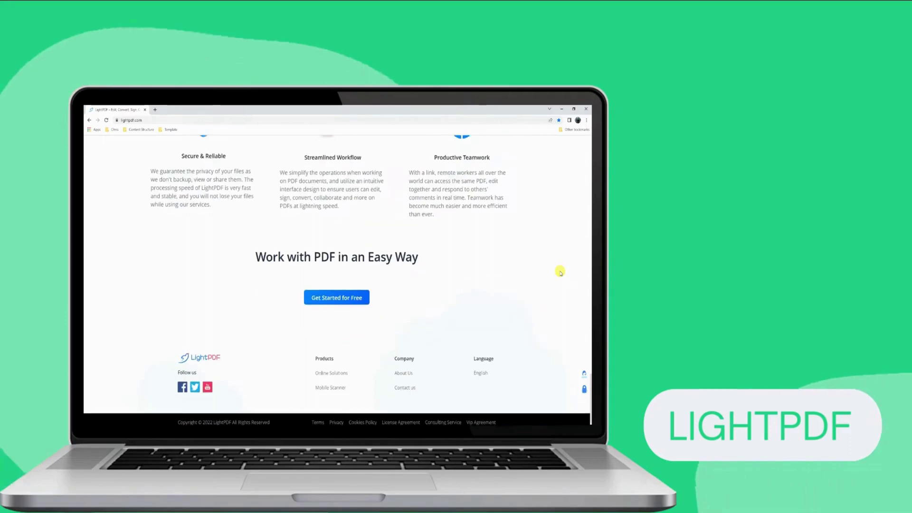
pyautogui.scroll(2, 560, 272)
pyautogui.scroll(10, 560, 273)
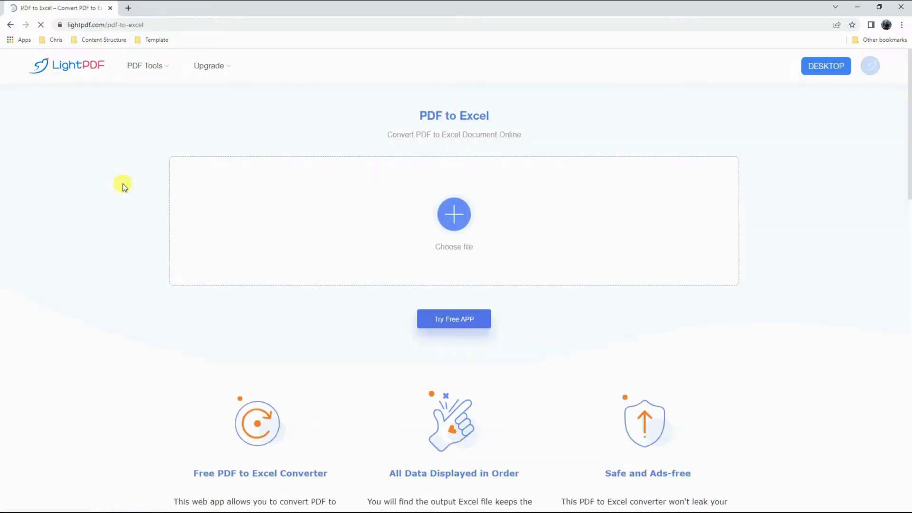
# - Upload enrollment-agreement.pdf and convert it to an Excel spreadsheet
pyautogui.click(458, 222)
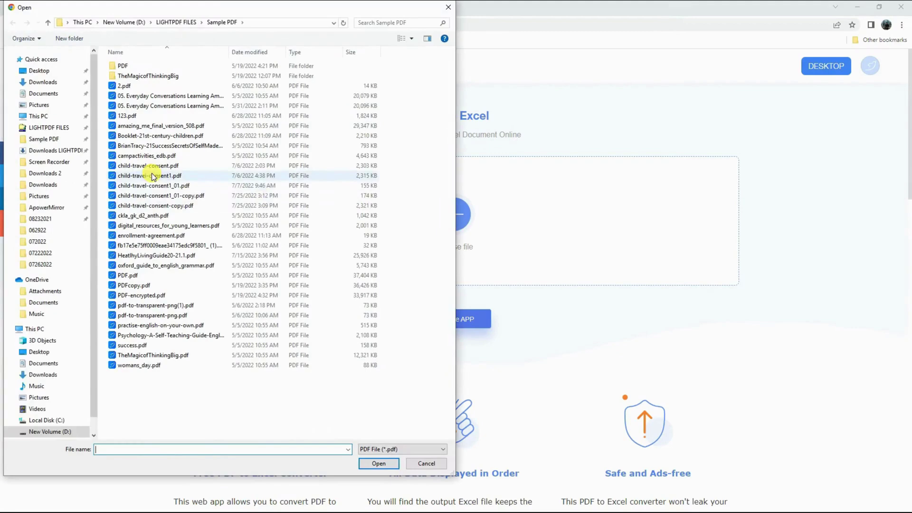
pyautogui.doubleClick(152, 235)
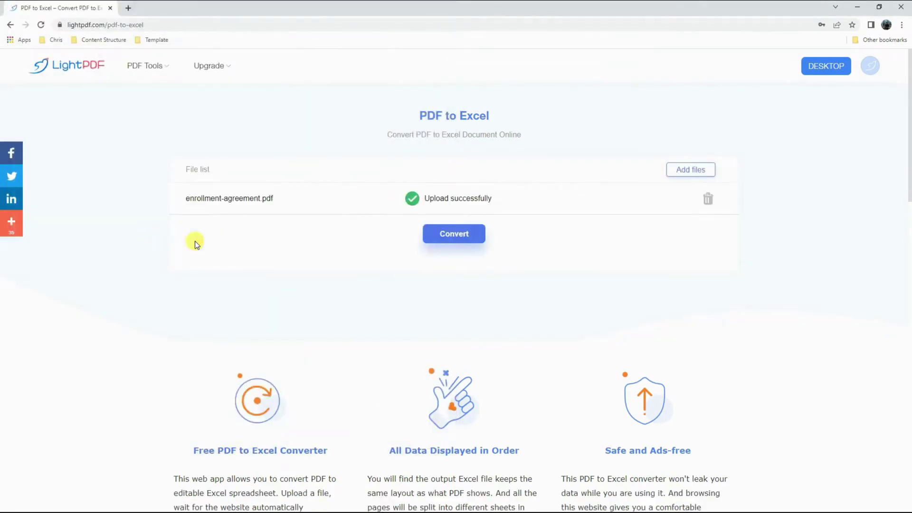
pyautogui.click(473, 241)
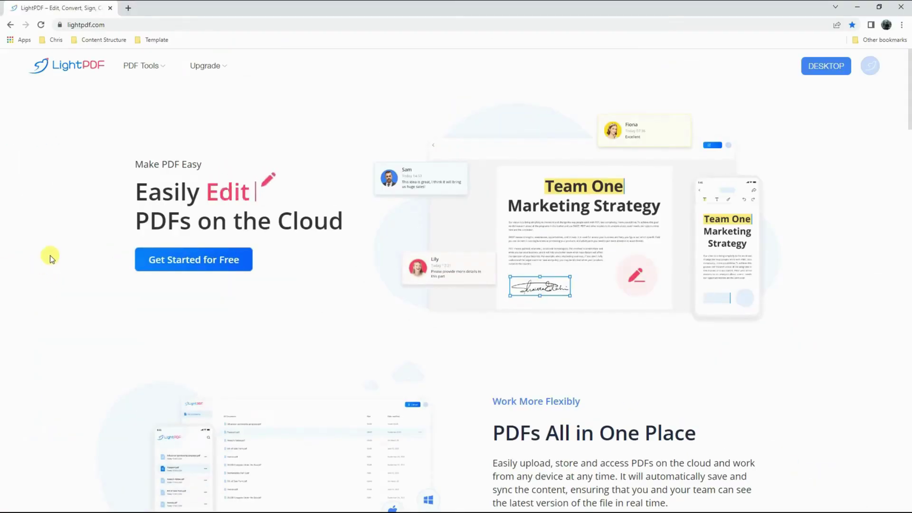
pyautogui.moveTo(145, 65)
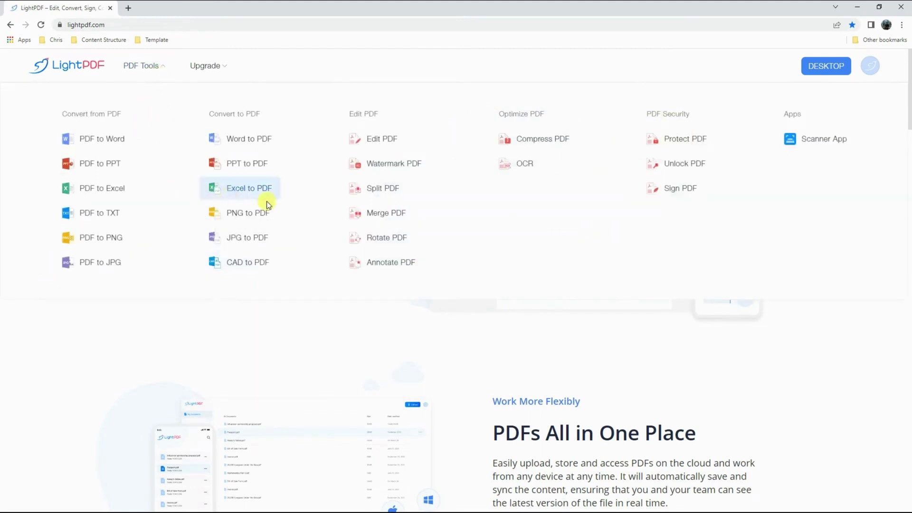
# - Upload the Brian Tracy PDF into the OCR tool
pyautogui.click(549, 166)
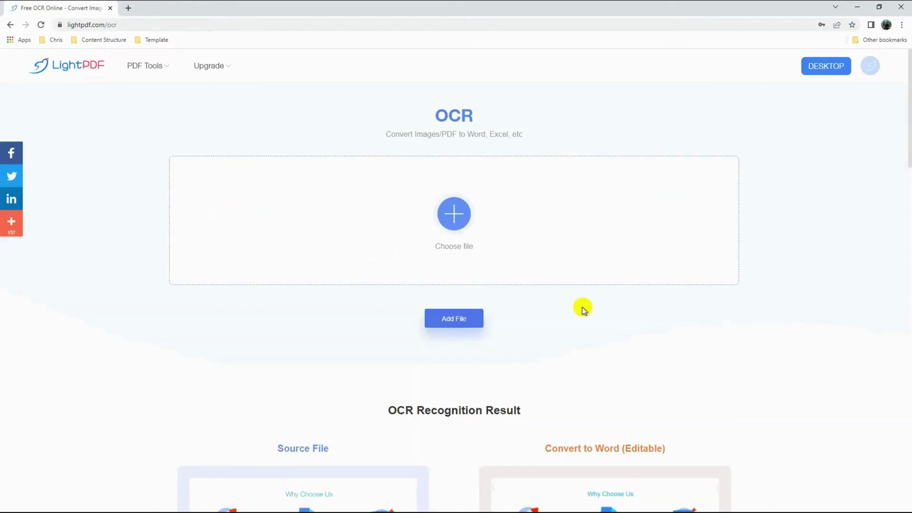
pyautogui.click(438, 229)
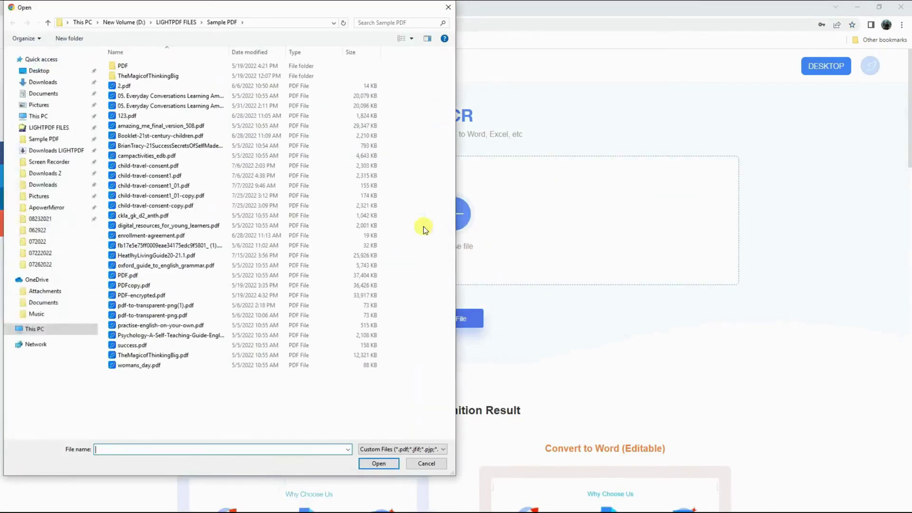
pyautogui.doubleClick(181, 146)
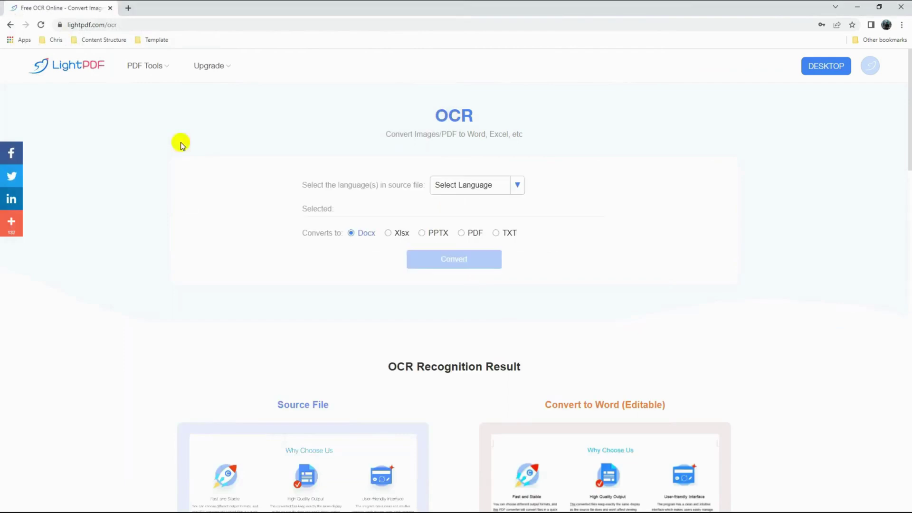
# - Recognize the PDF as English text and download the resulting spreadsheet
pyautogui.click(519, 184)
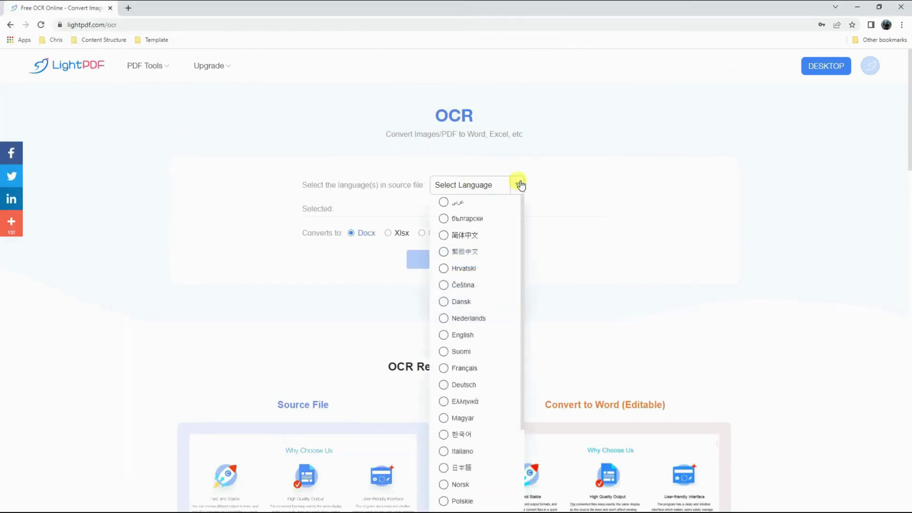
pyautogui.click(470, 336)
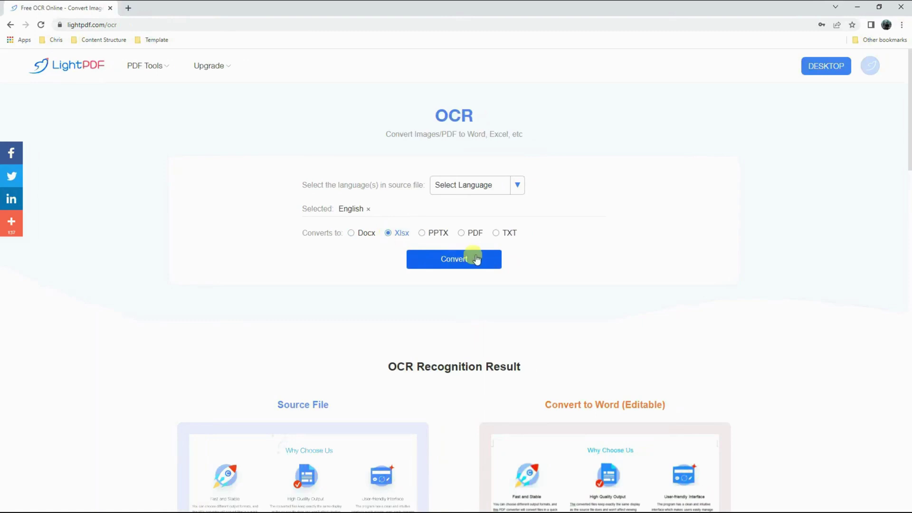
pyautogui.click(486, 259)
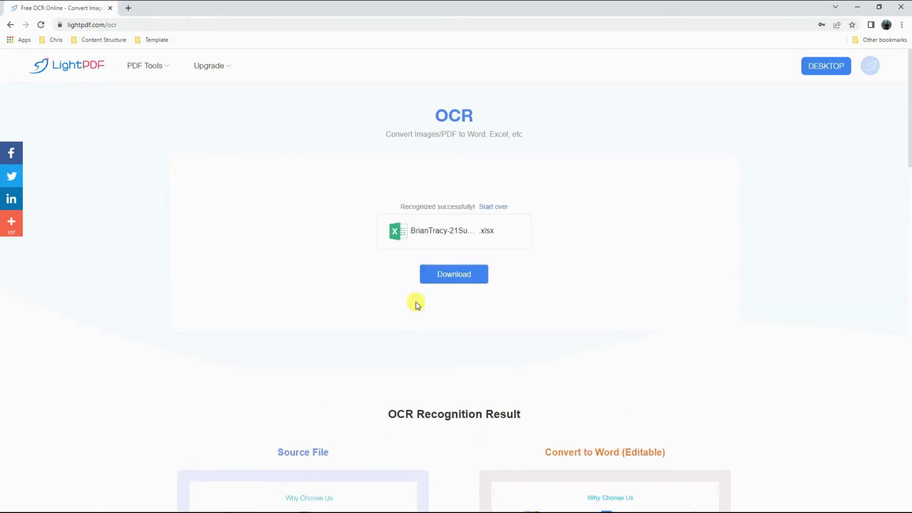
pyautogui.click(467, 276)
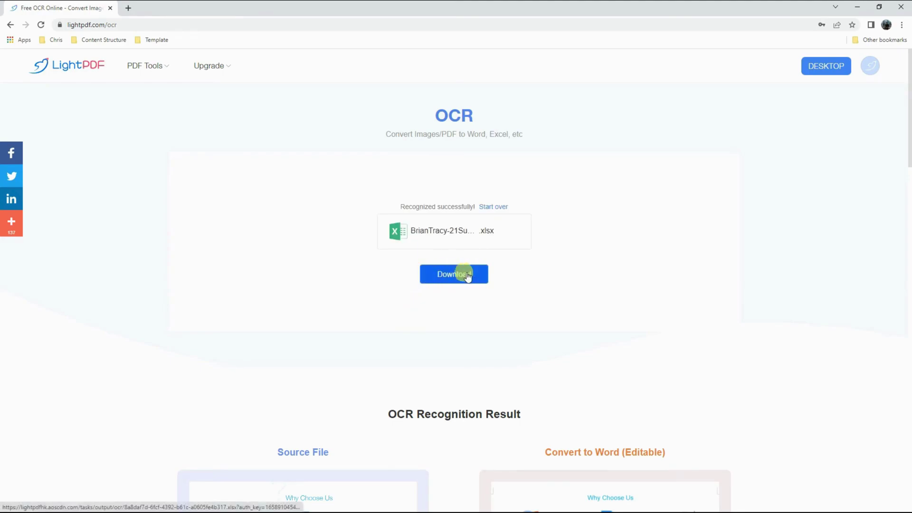